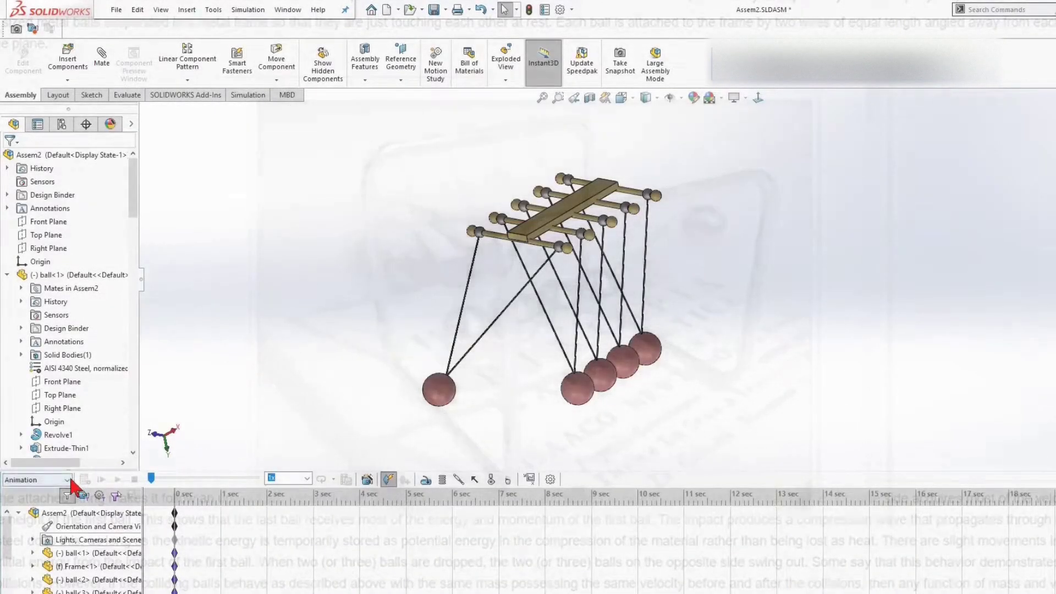
Switch the motion study type to Motion Analysis and add gravity along the Y axis.
left_click(67, 480)
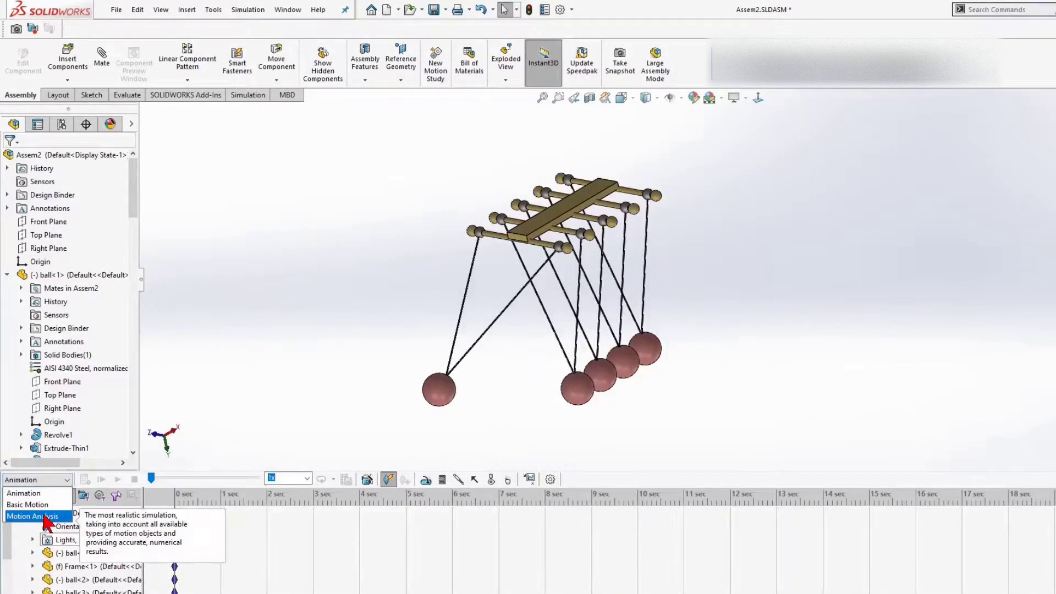
left_click(47, 517)
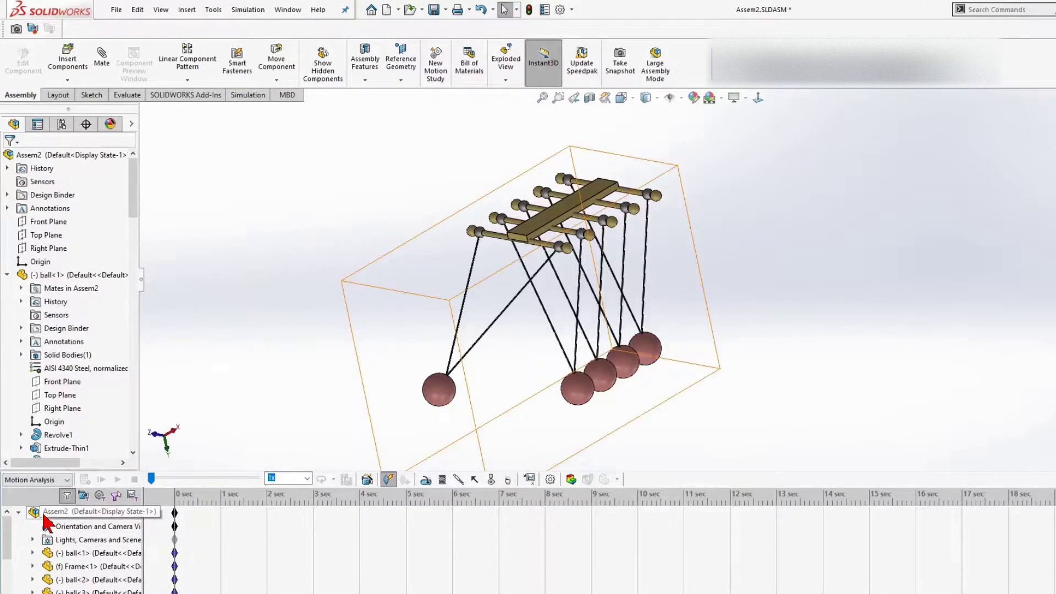
left_click(508, 481)
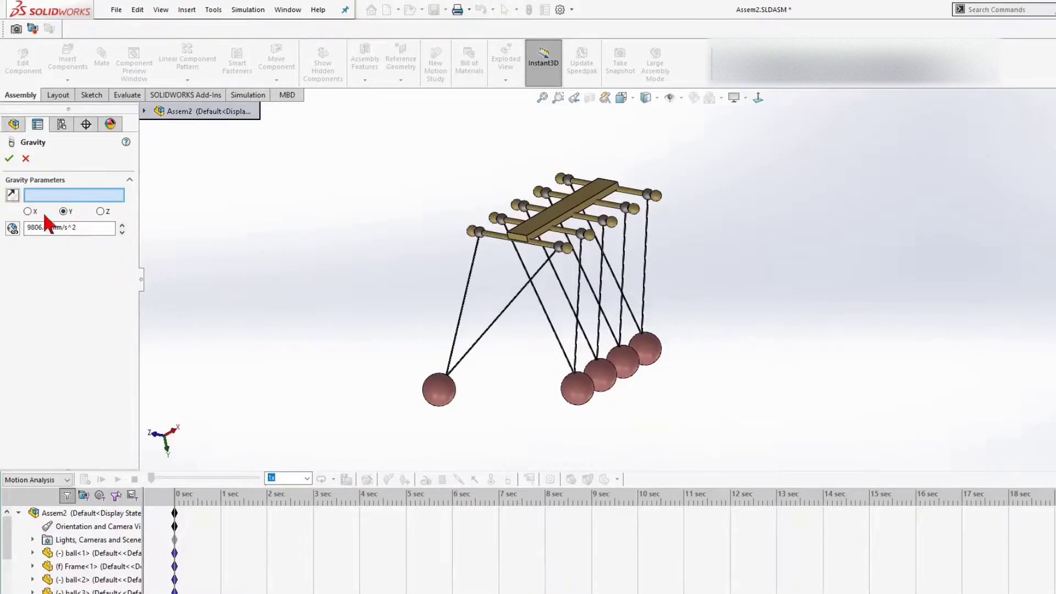
left_click(9, 159)
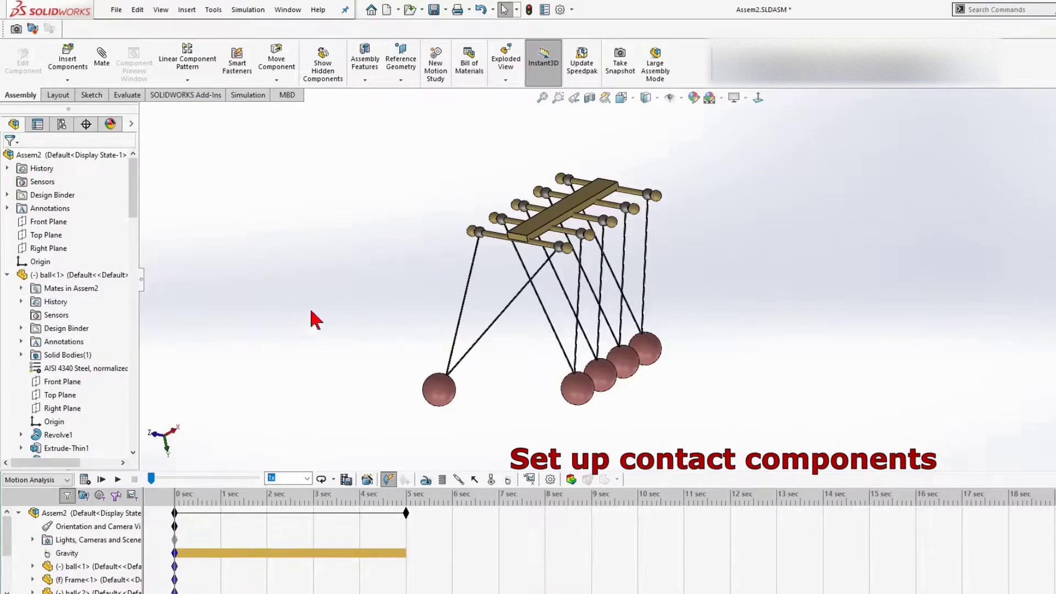
Add a solid body contact between ball 1 and ball 2, with material and friction disabled and a restitution coefficient of 0.9.
left_click(492, 479)
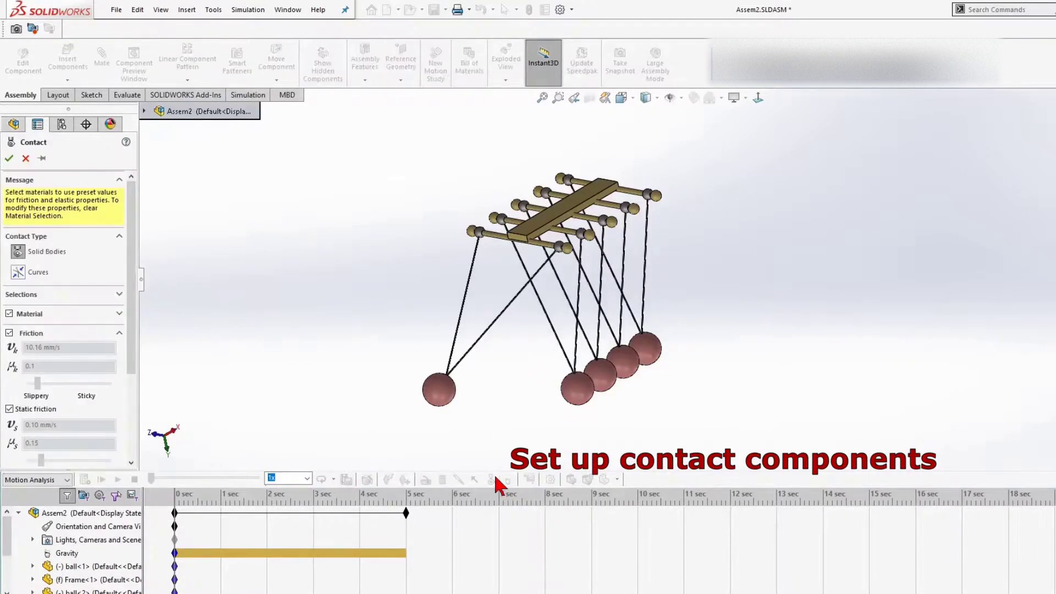
left_click(117, 295)
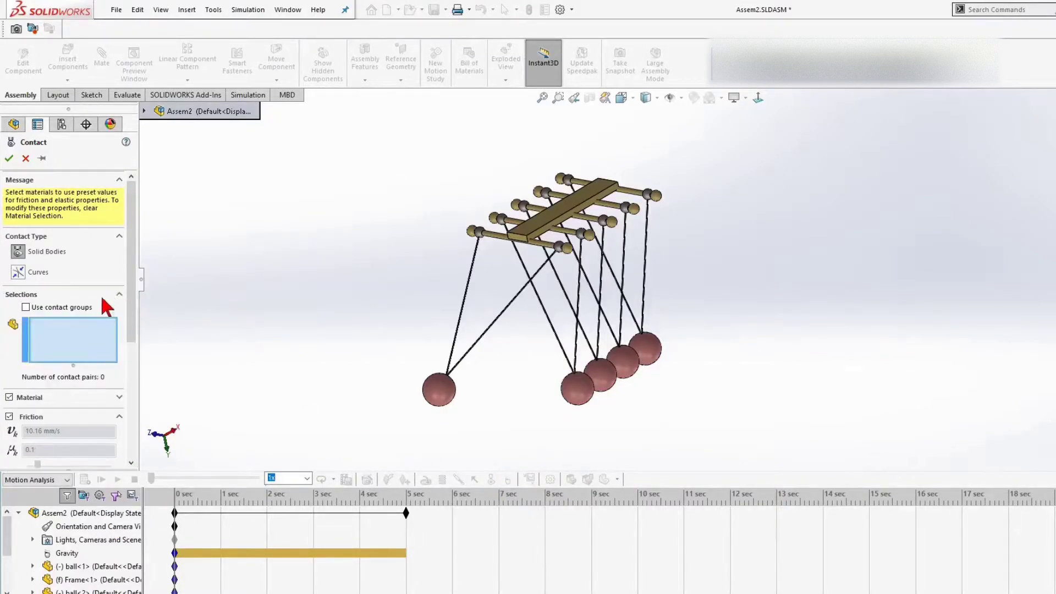
left_click(441, 388)
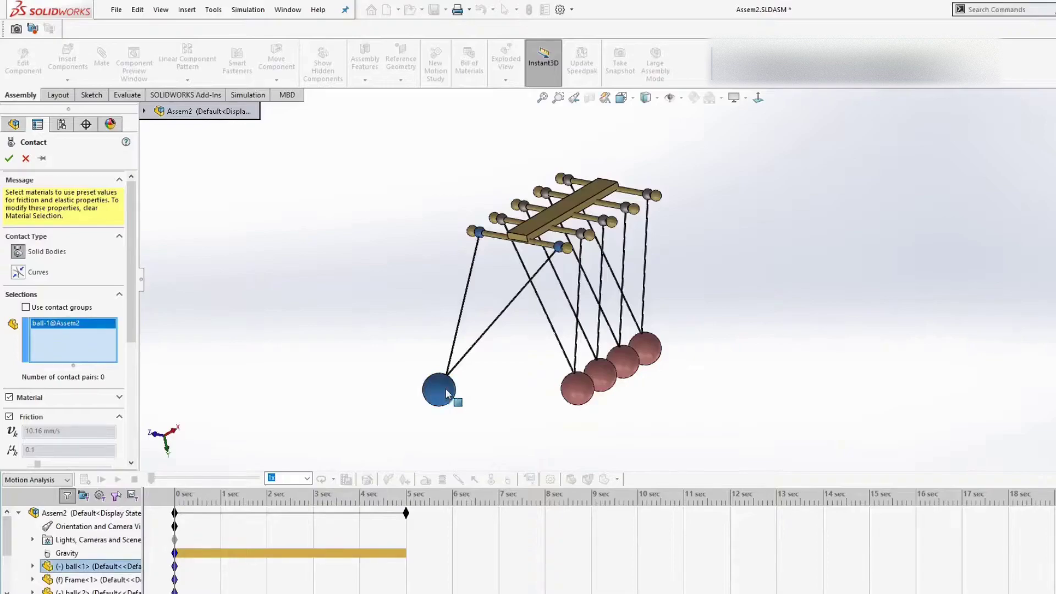
left_click(578, 392)
left_click_drag(134, 264, 138, 407)
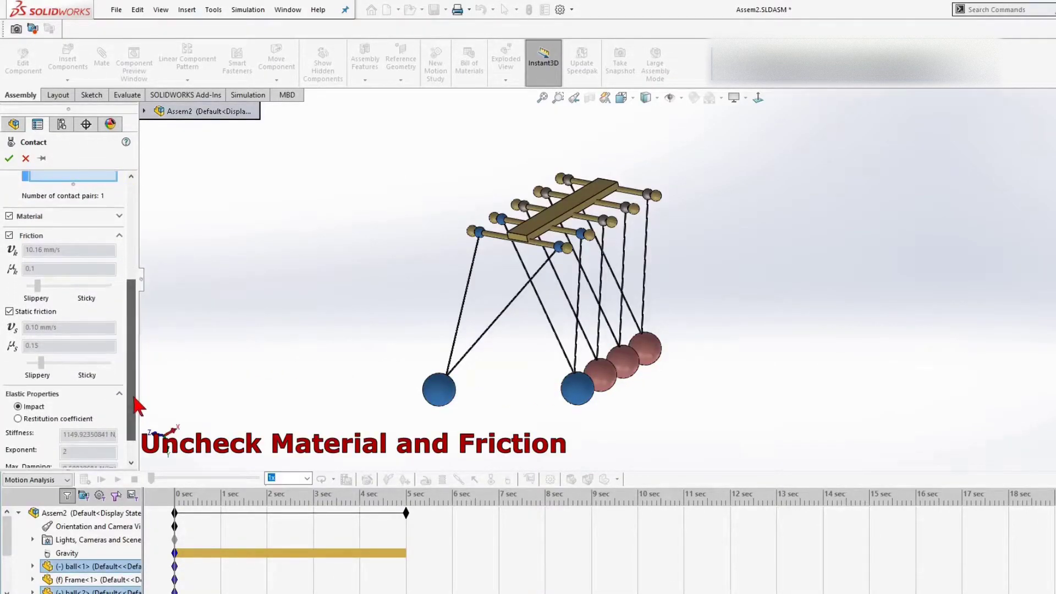
left_click(9, 216)
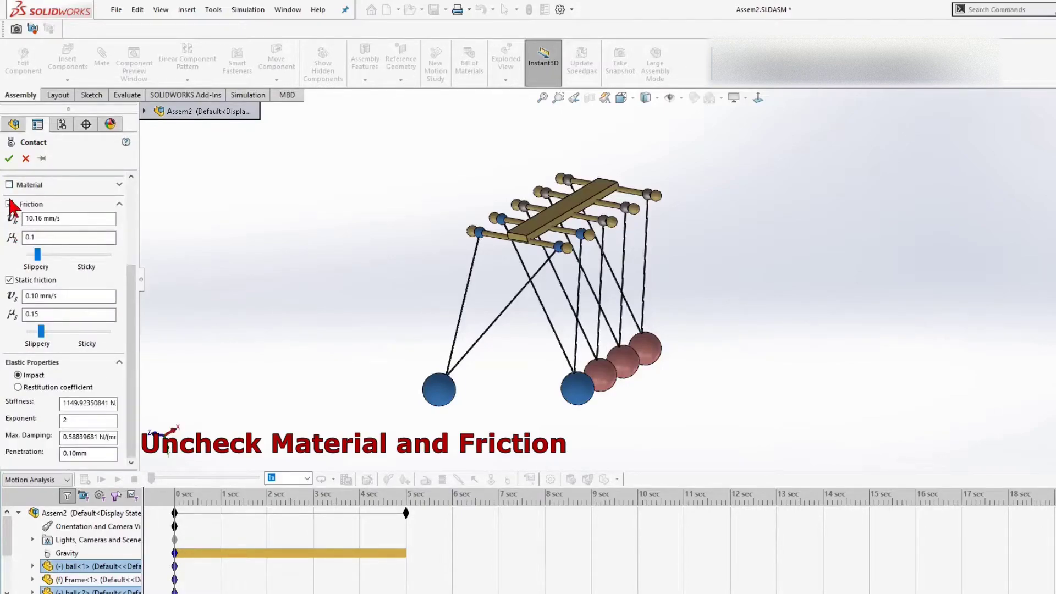
left_click(9, 205)
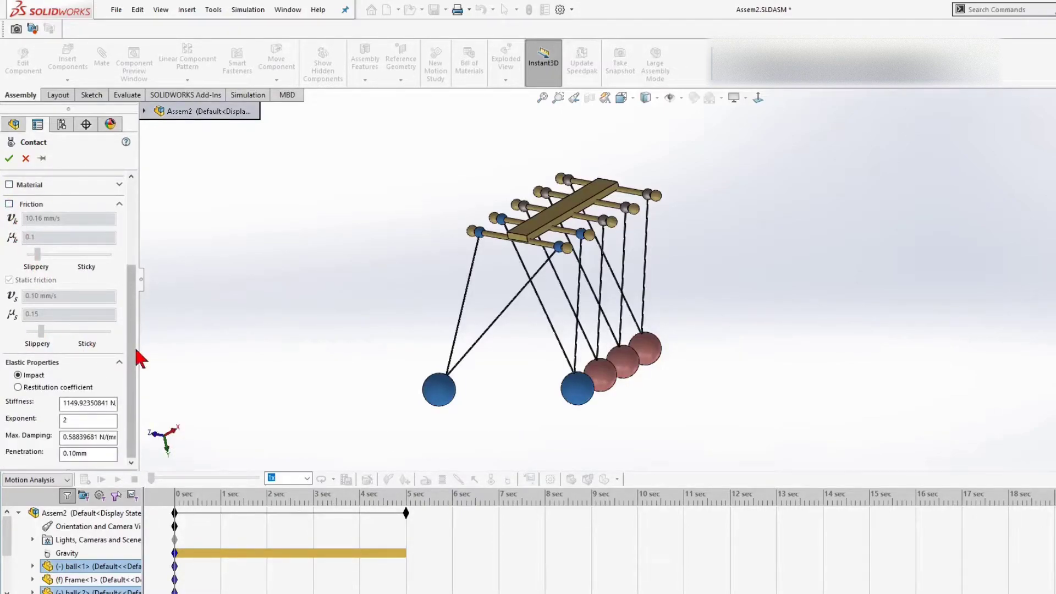
left_click(18, 387)
left_click(70, 452)
double_click(70, 452)
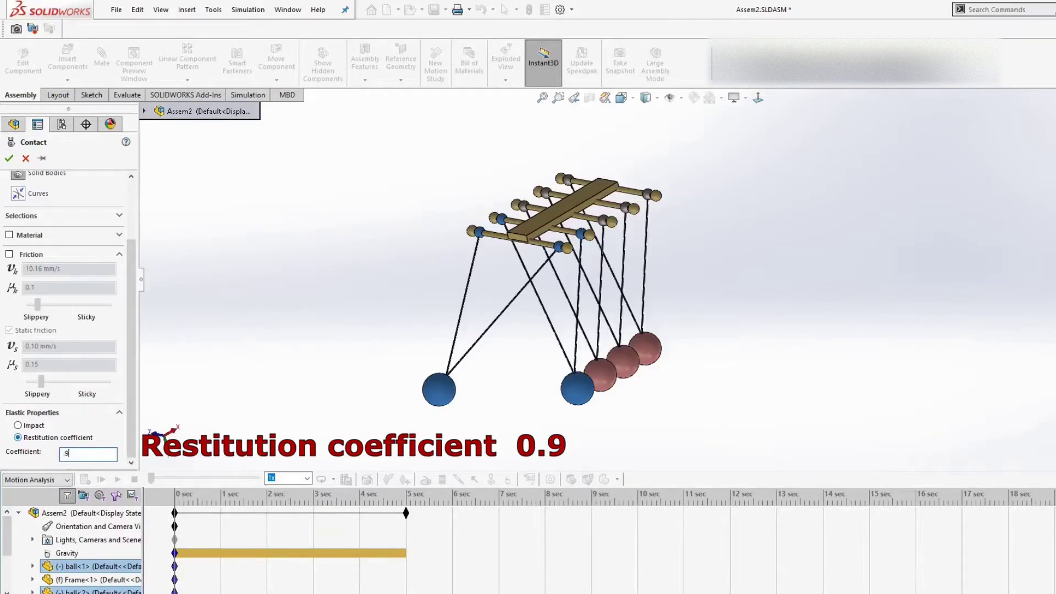
left_click(9, 157)
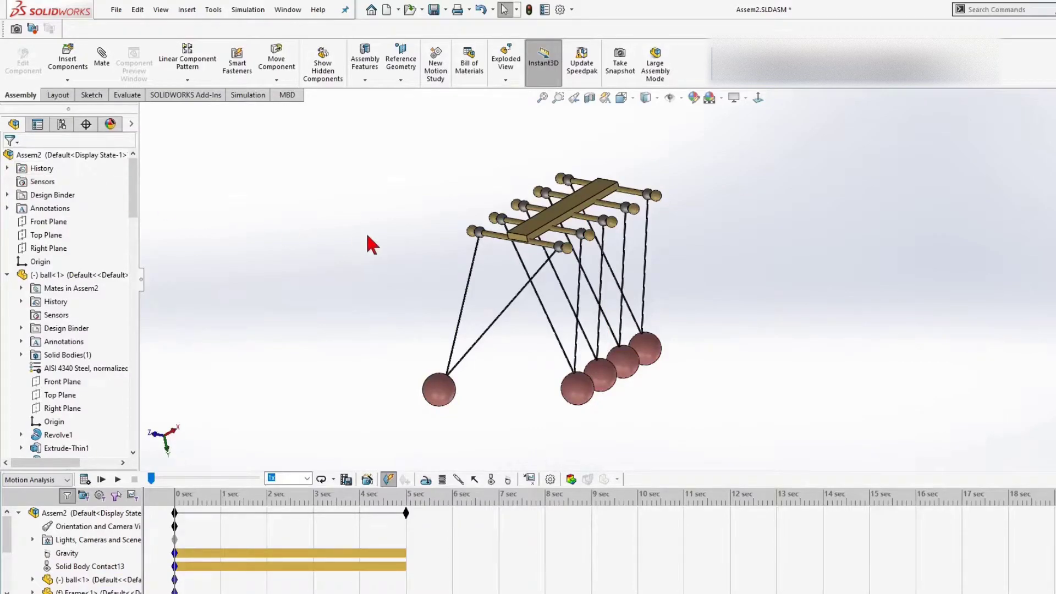
Add a solid body contact between ball 2 and ball 3, with material and friction disabled and a restitution coefficient of 0.9.
left_click(491, 481)
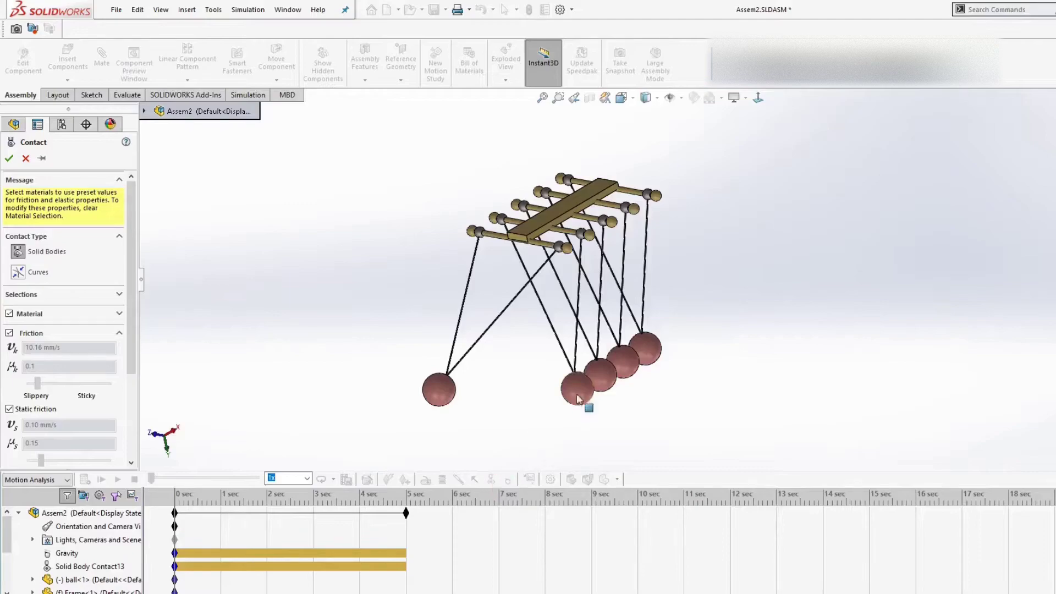
left_click(118, 296)
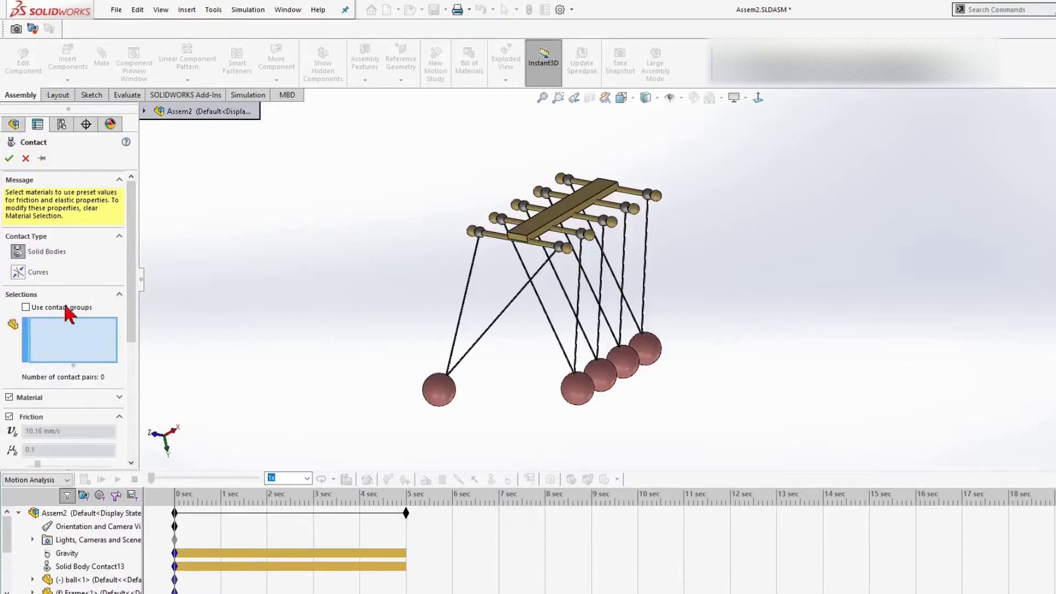
left_click(585, 396)
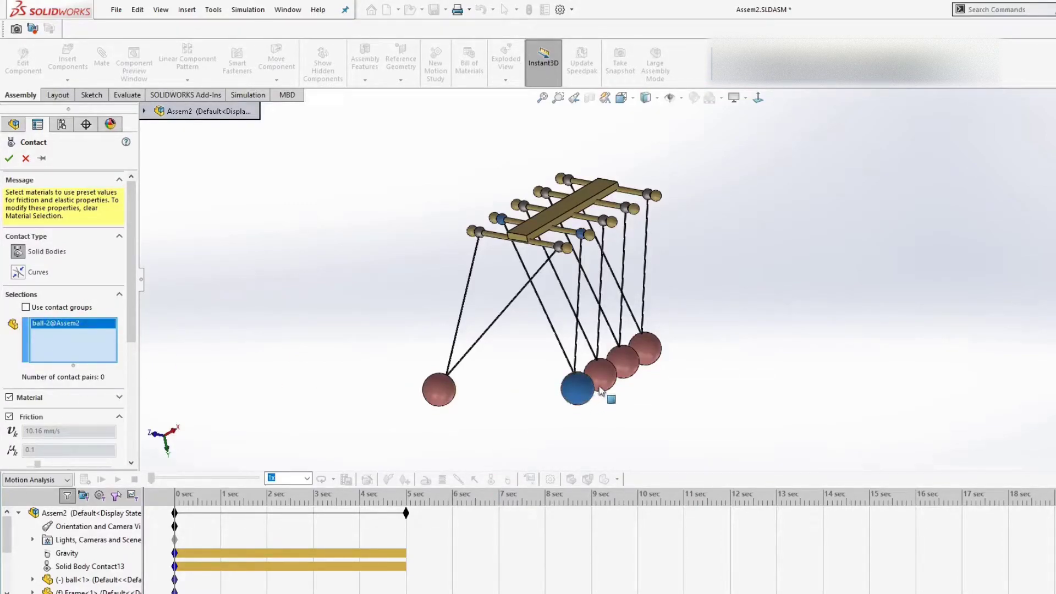
left_click(600, 376)
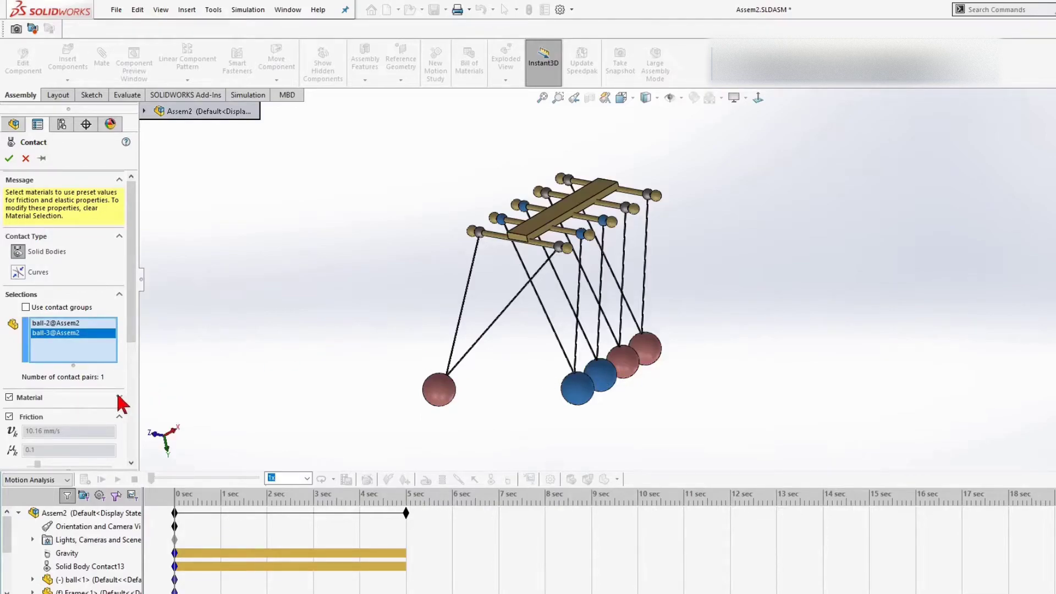
left_click(9, 397)
left_click(9, 334)
scroll(55, 358, "down", 3)
left_click(18, 388)
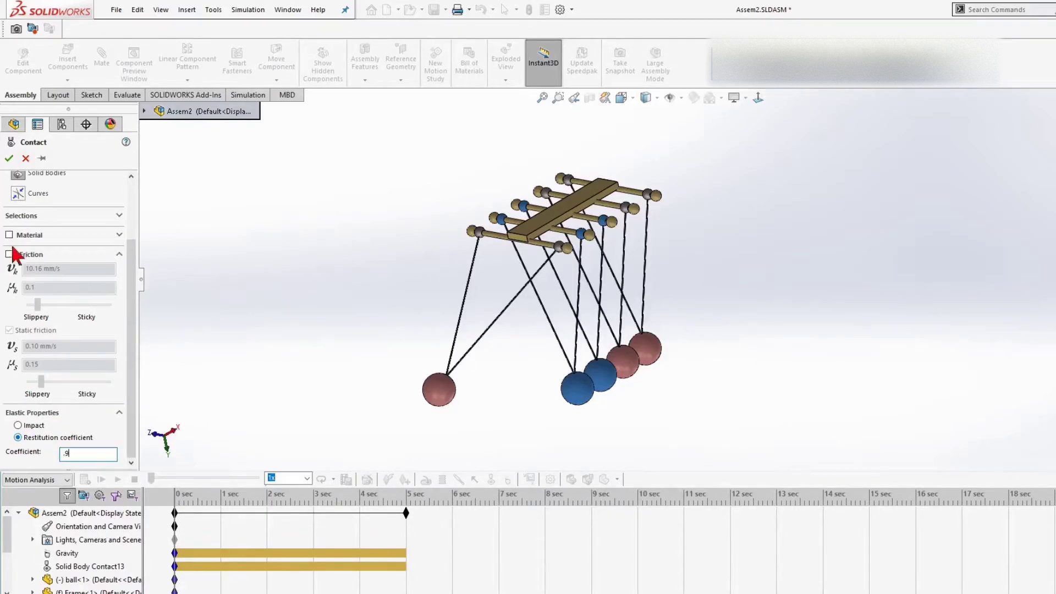
left_click(9, 159)
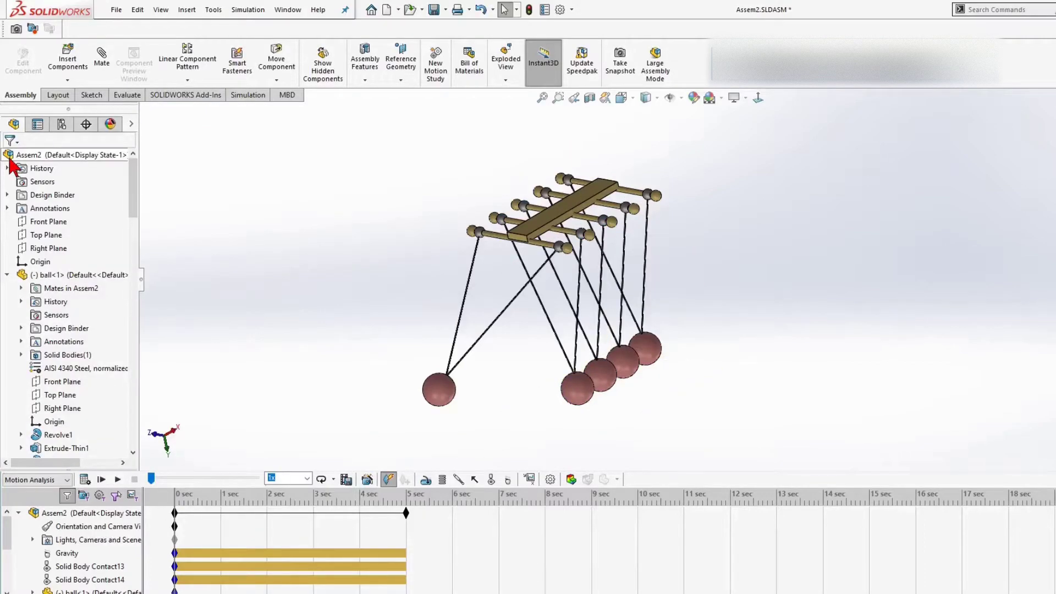
Add a solid body contact between ball 3 and ball 4, with material and friction disabled and a restitution coefficient of 0.9.
left_click(492, 480)
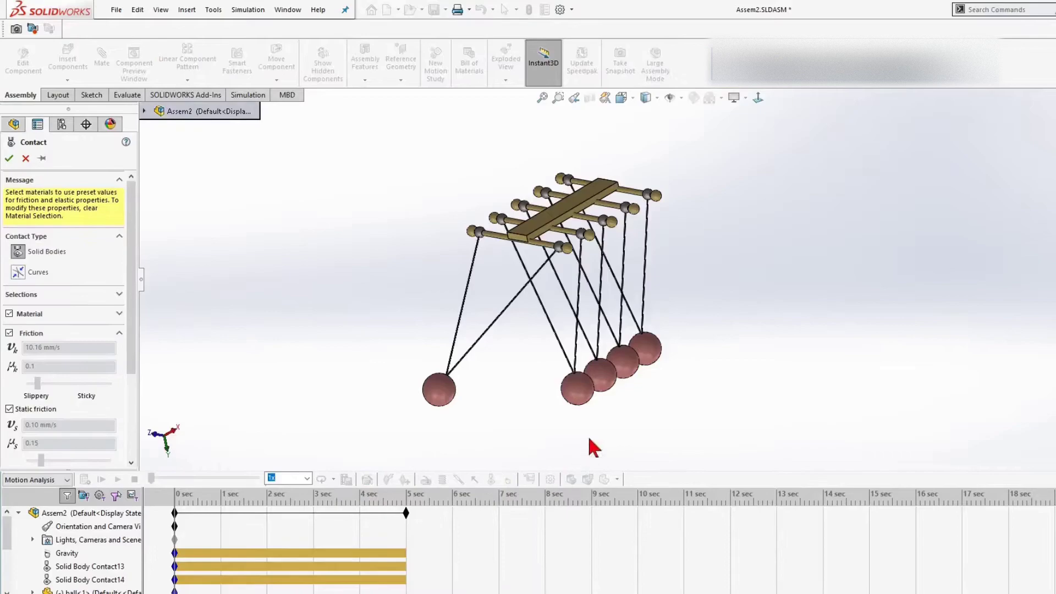
left_click(612, 378)
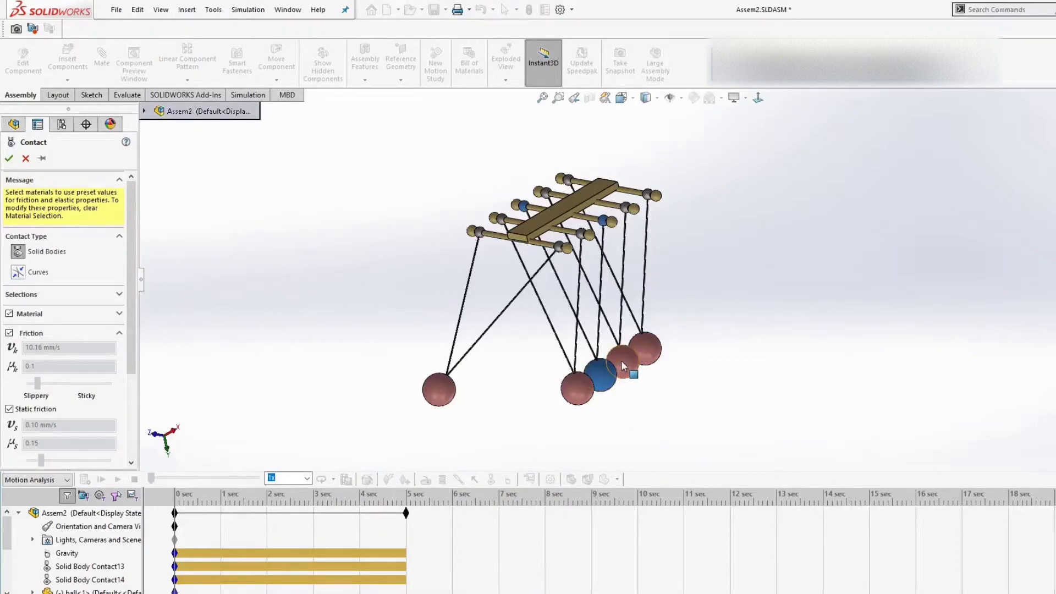
left_click(622, 361)
left_click(9, 314)
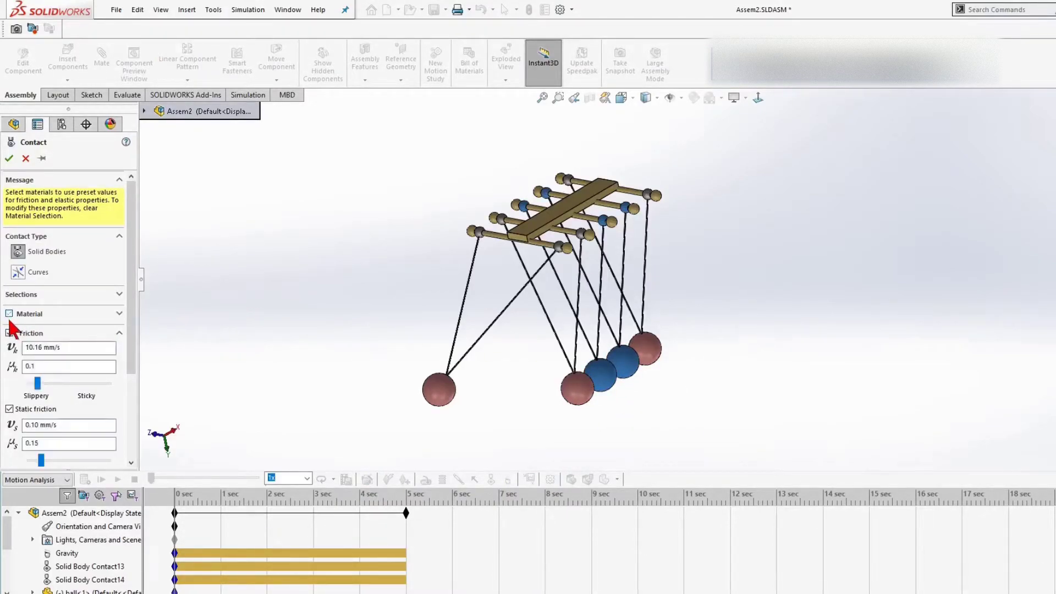
left_click(9, 333)
scroll(17, 374, "down", 3)
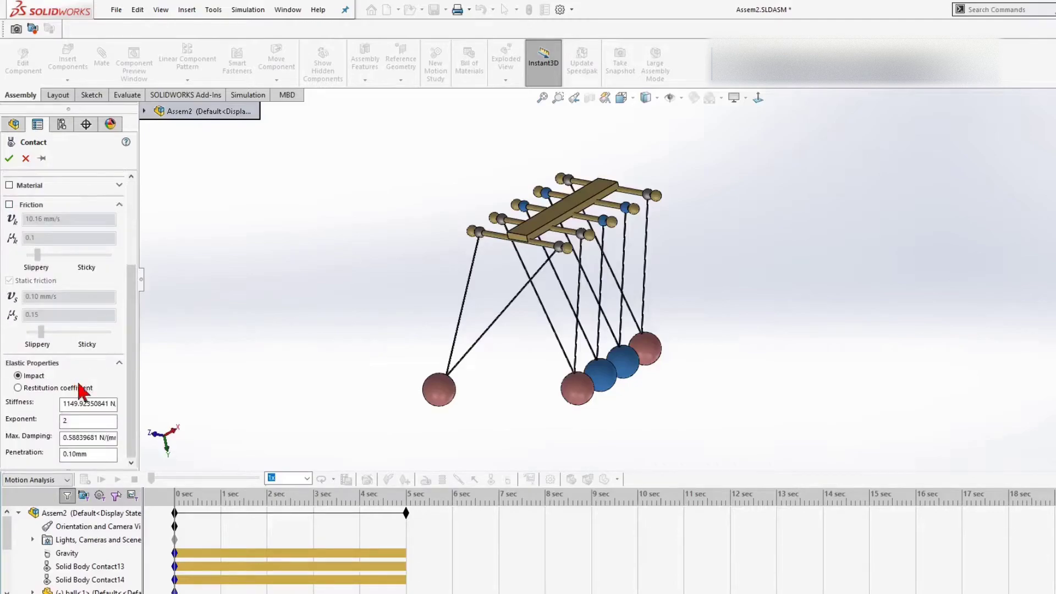
left_click(19, 394)
left_click(83, 453)
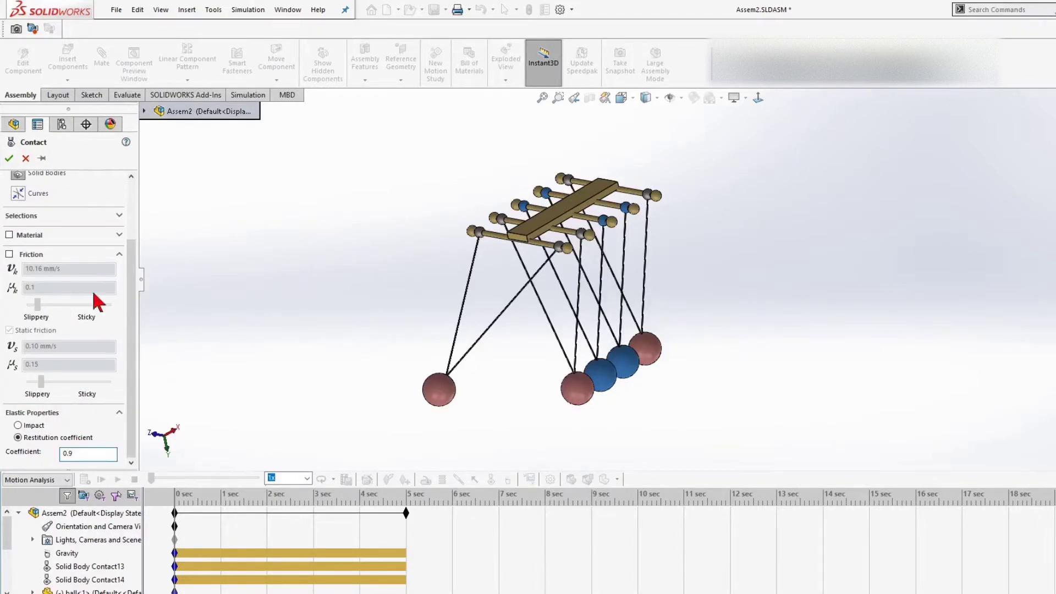
left_click(9, 158)
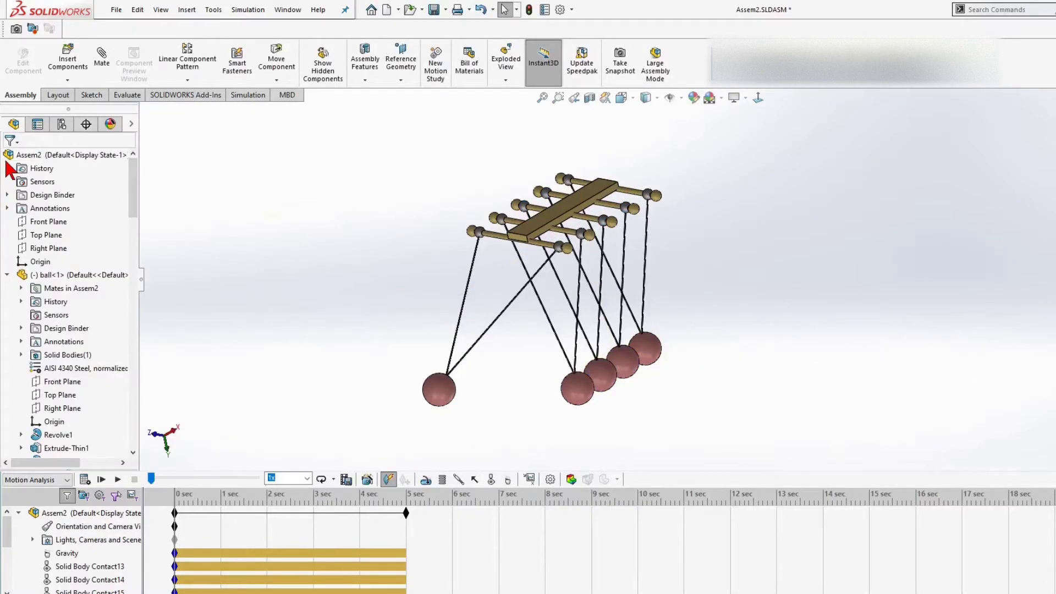
left_click(93, 591)
left_click(94, 591)
left_click(428, 255)
left_click(645, 351)
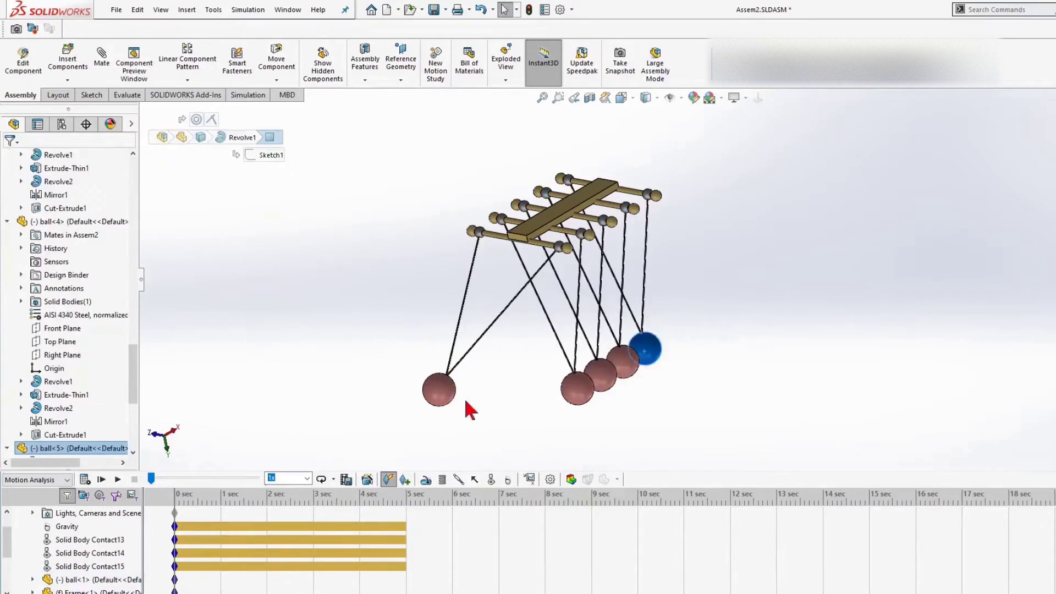
left_click(528, 419)
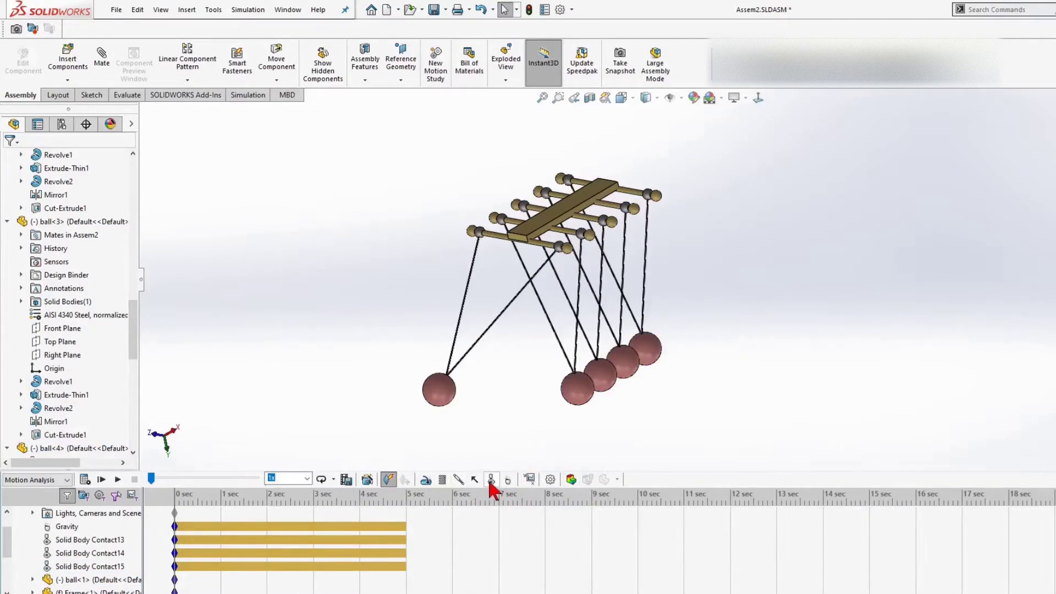
Add a solid body contact between ball 4 and ball 5, with material and friction disabled and elastic properties defined by restitution coefficient.
left_click(491, 480)
left_click(627, 367)
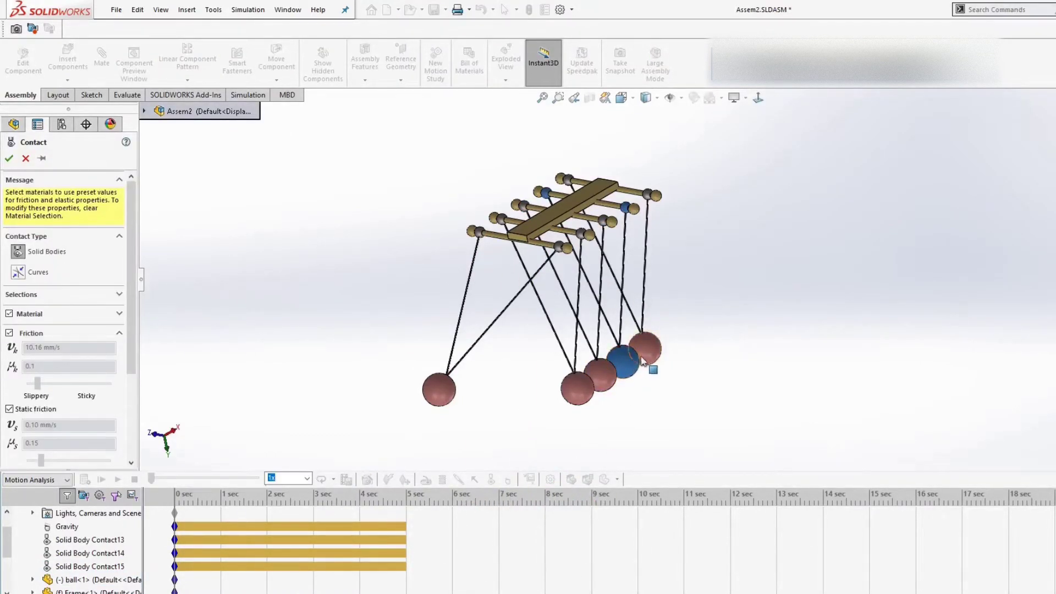
left_click(645, 359)
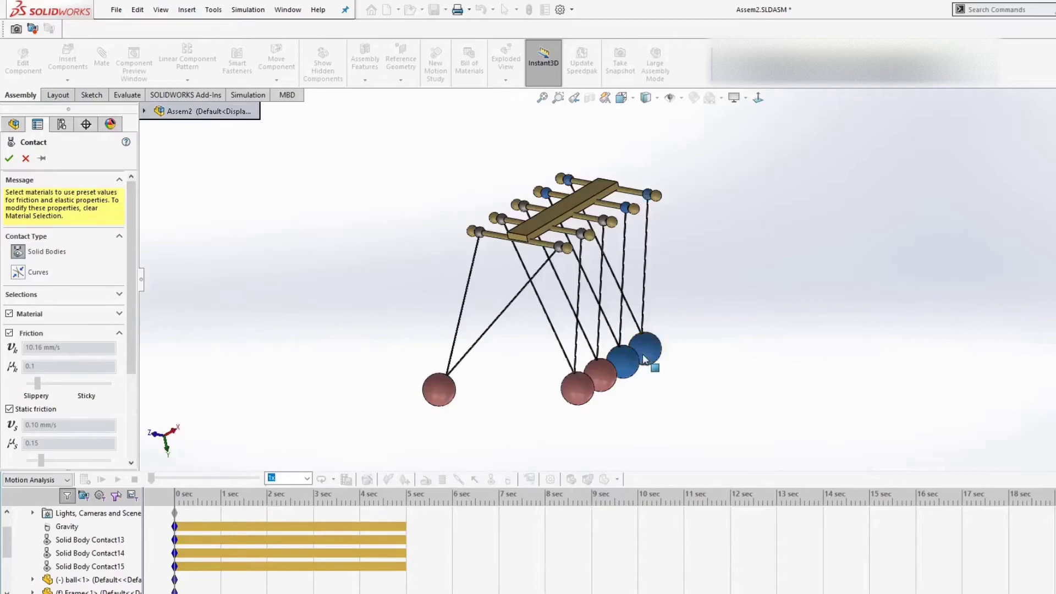
left_click(120, 294)
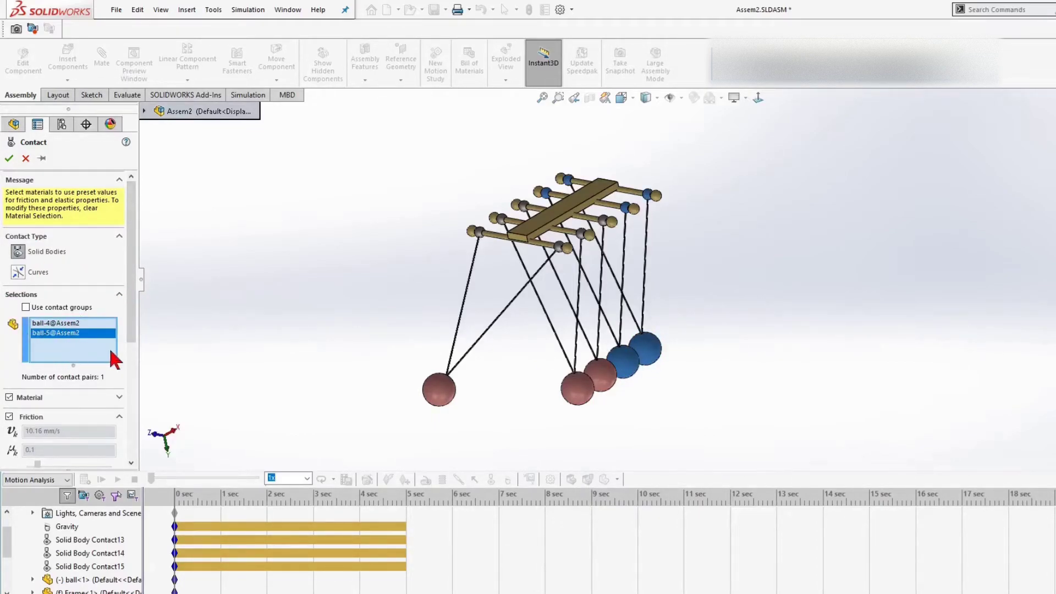
left_click_drag(135, 325, 138, 406)
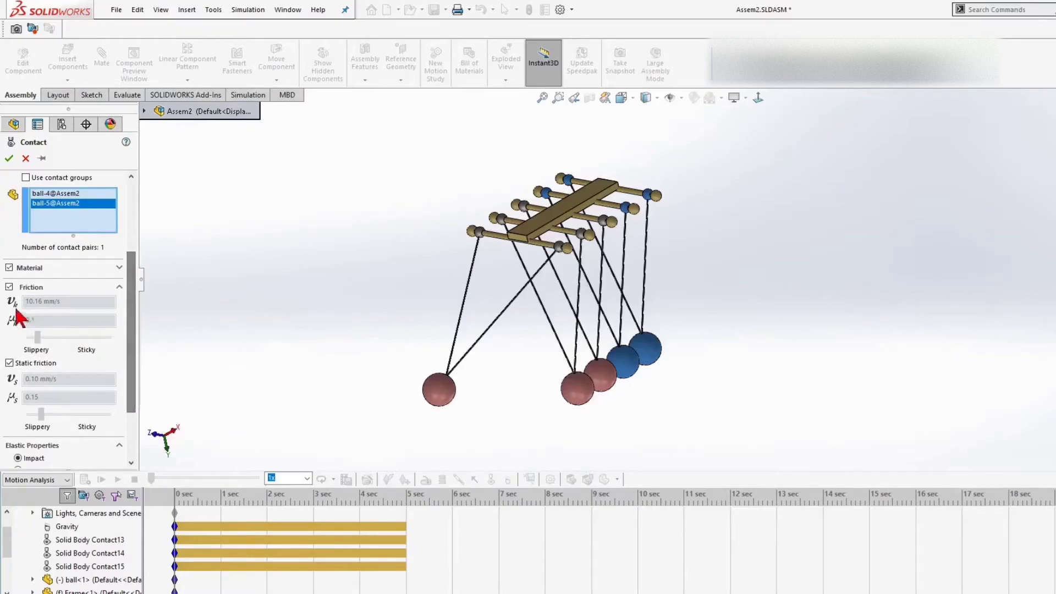
left_click(9, 268)
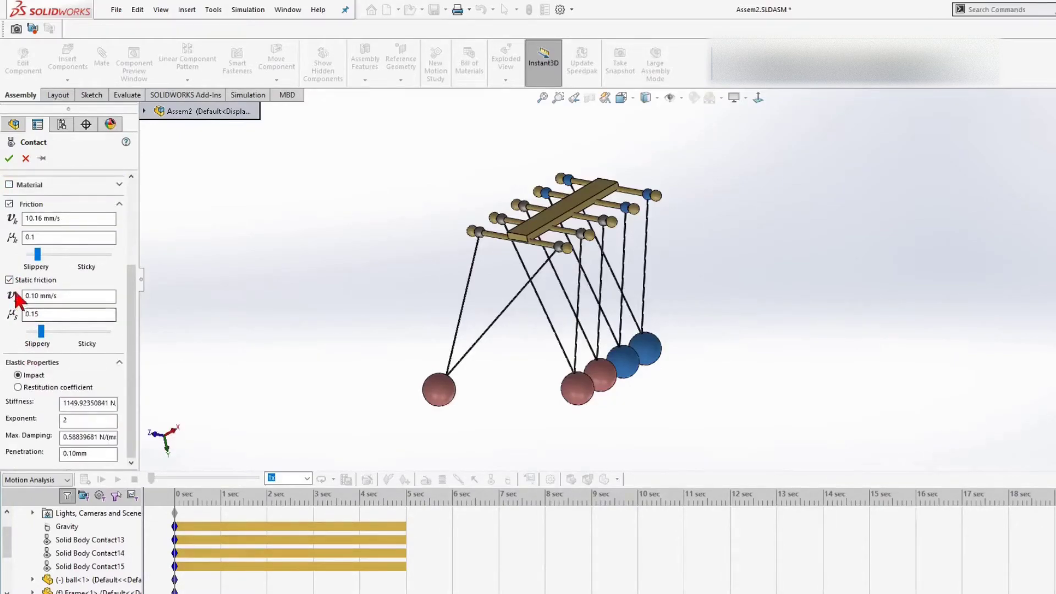
left_click(9, 205)
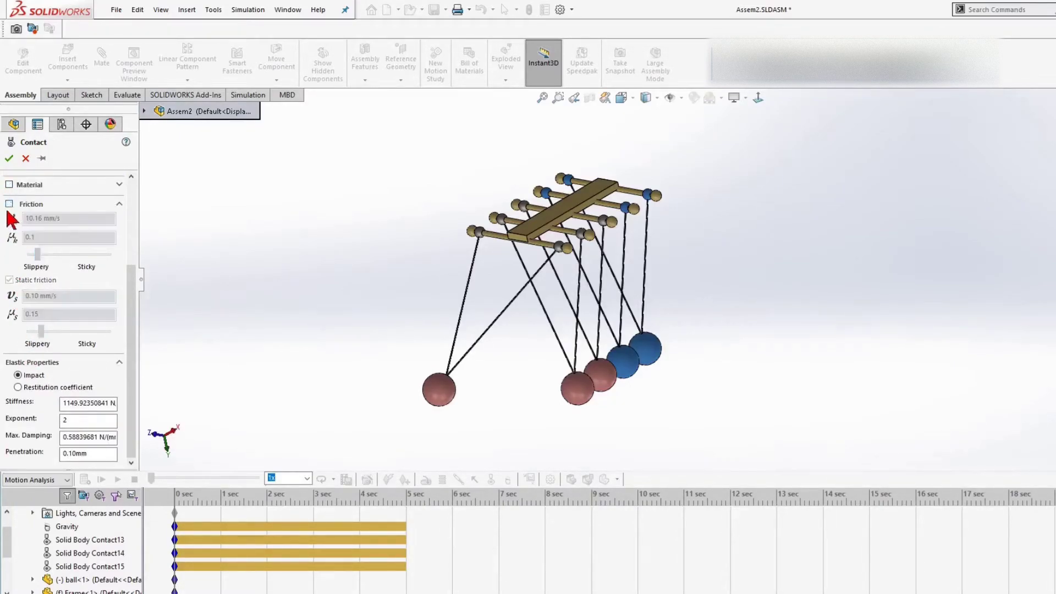
left_click(19, 387)
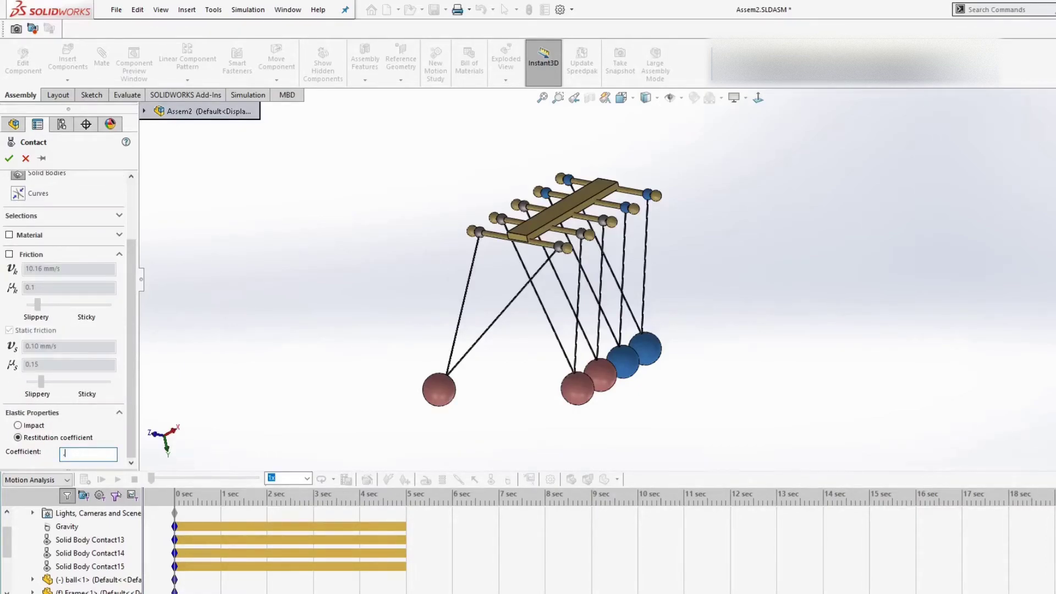
left_click(9, 158)
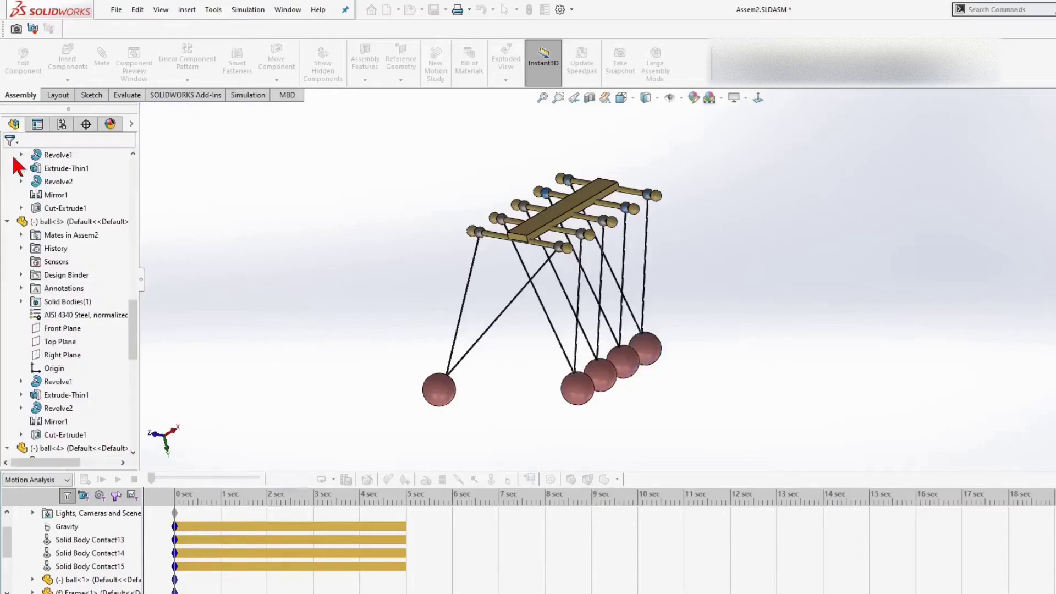
Shorten the motion study to about 1 second, then calculate it and play back the result.
left_click_drag(409, 518, 224, 515)
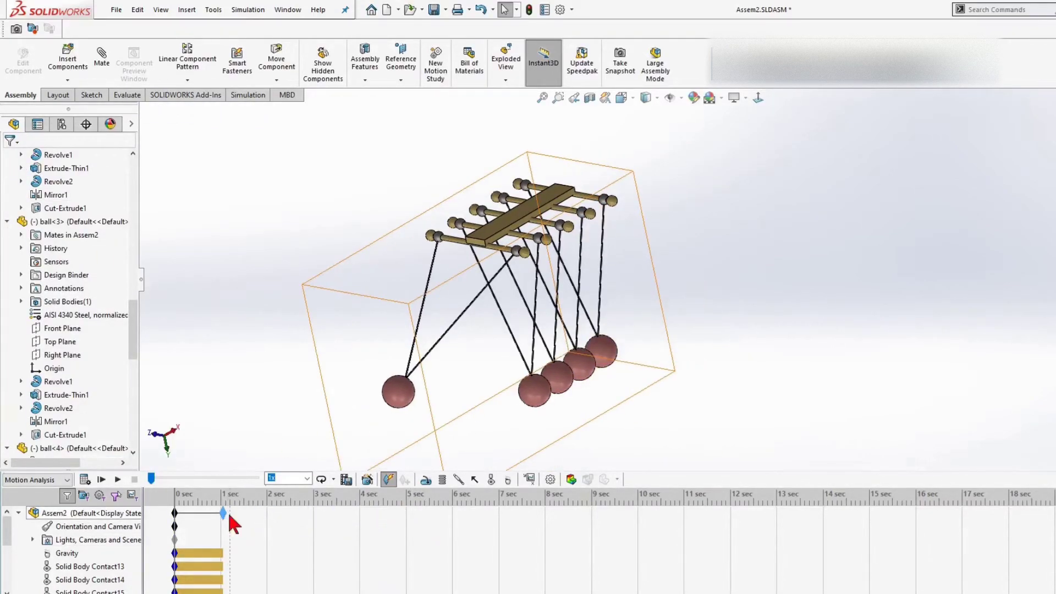
left_click(84, 480)
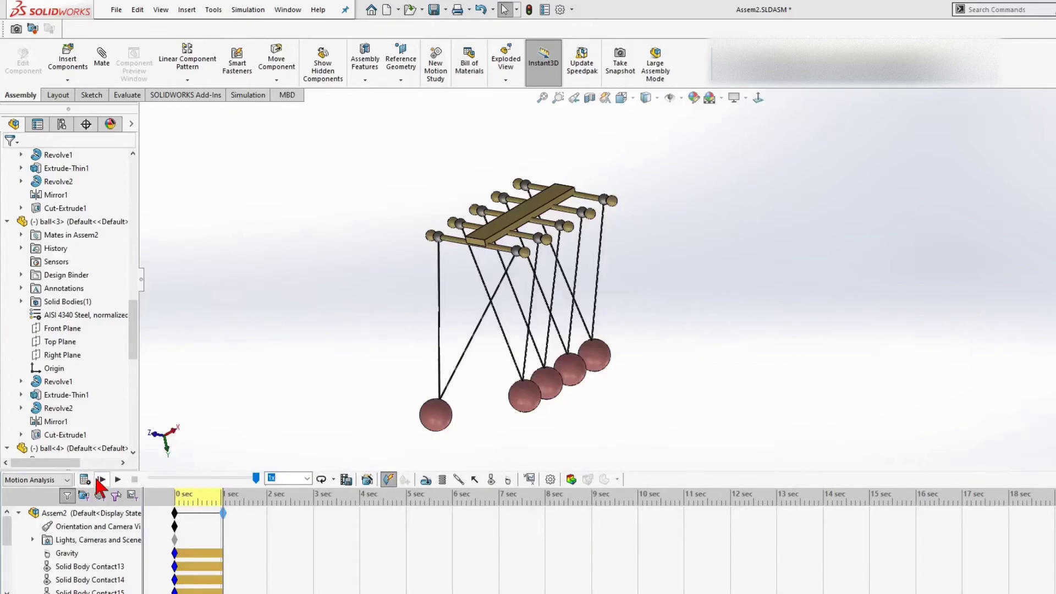
left_click(116, 479)
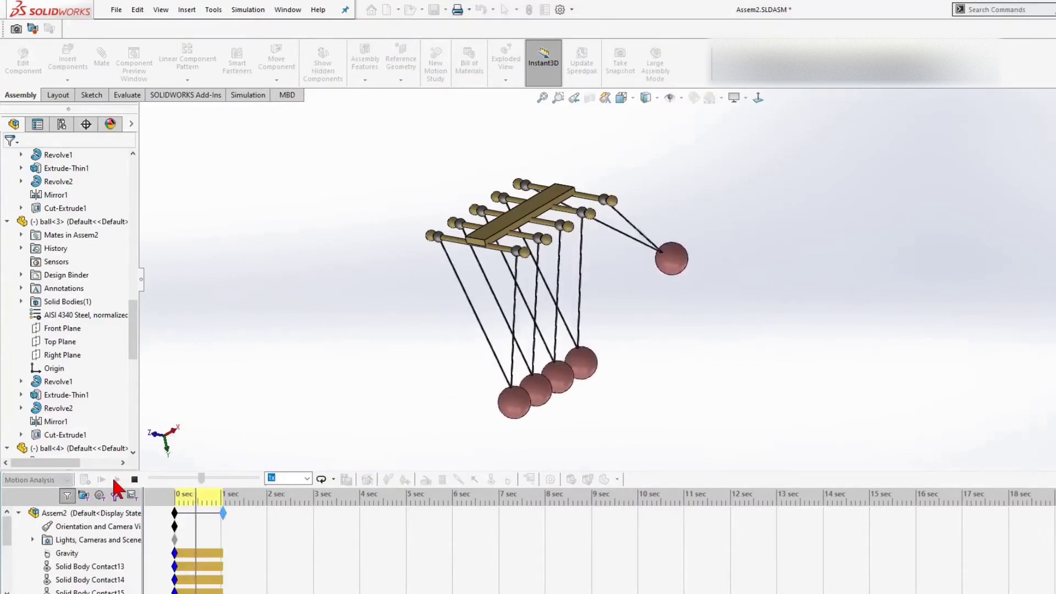